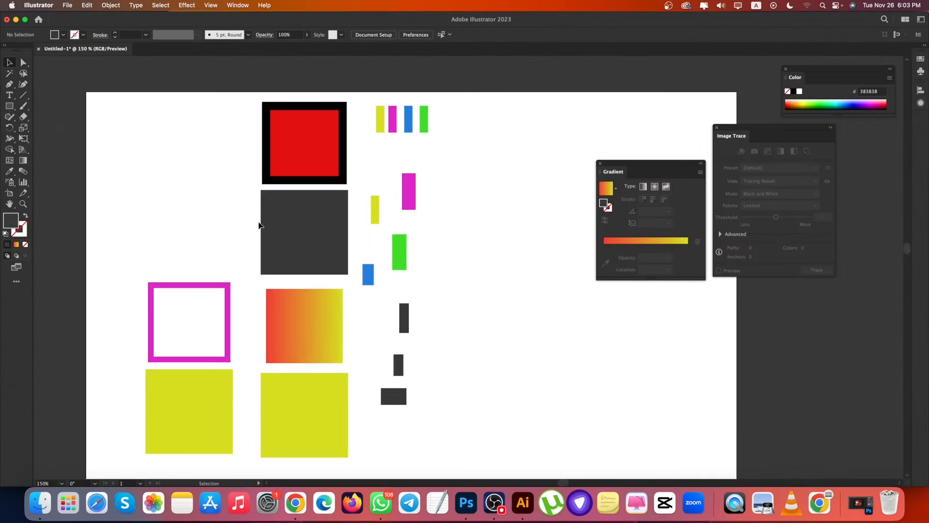
Step: Fill the large dark grey square with the red sampled from the black-bordered square using the Eyedropper
{"action": "left_click", "coordinate": [292, 237]}
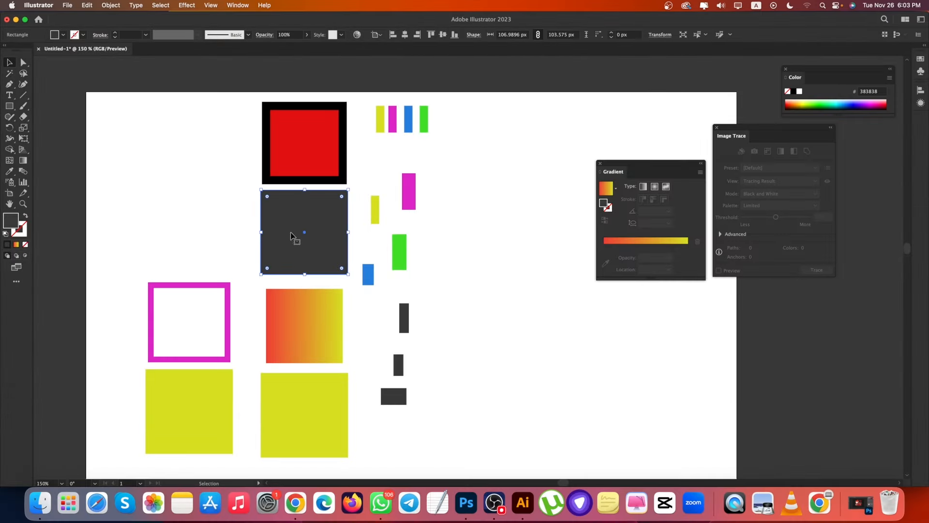
{"action": "key", "text": "i"}
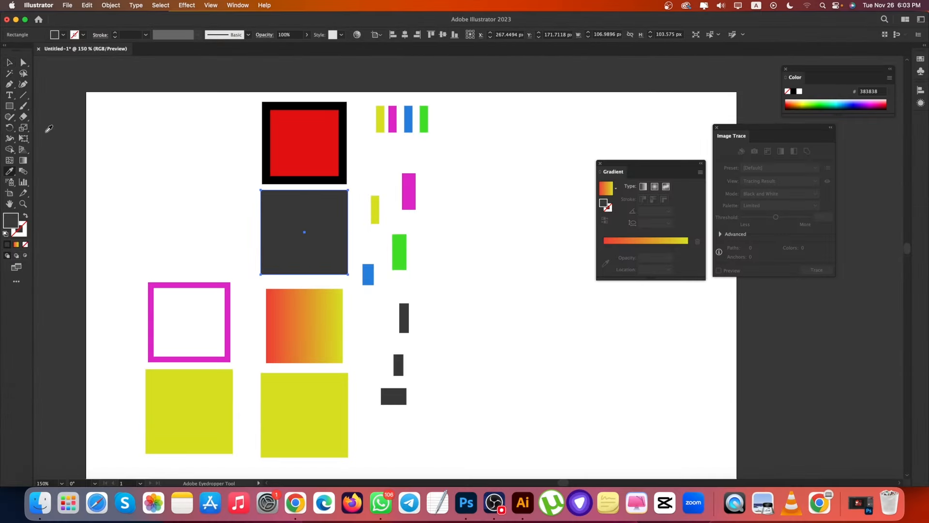
{"action": "left_click", "coordinate": [313, 139]}
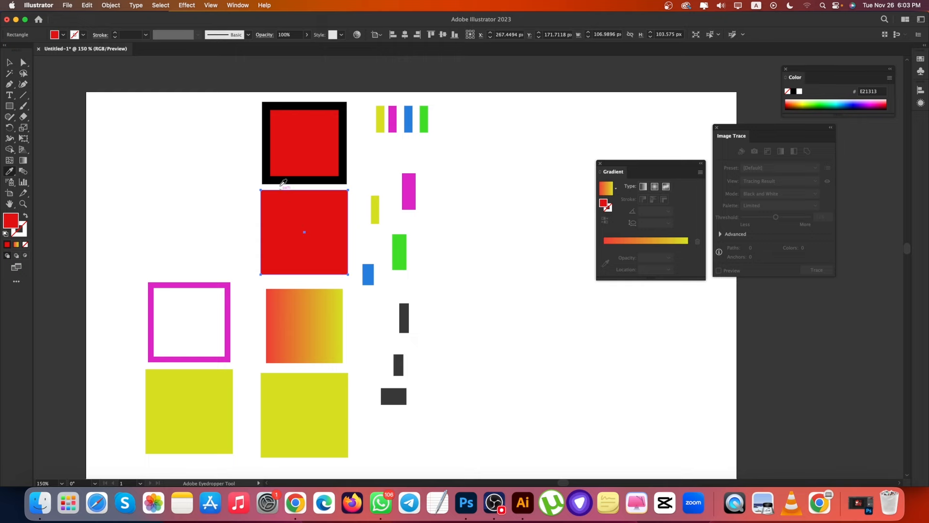
Step: Refill the selected large square with the magenta of the small rectangle, then with the green of the small upper rectangle
{"action": "scroll", "coordinate": [274, 162], "scroll_direction": "up", "scroll_amount": 2}
{"action": "left_click", "coordinate": [455, 189]}
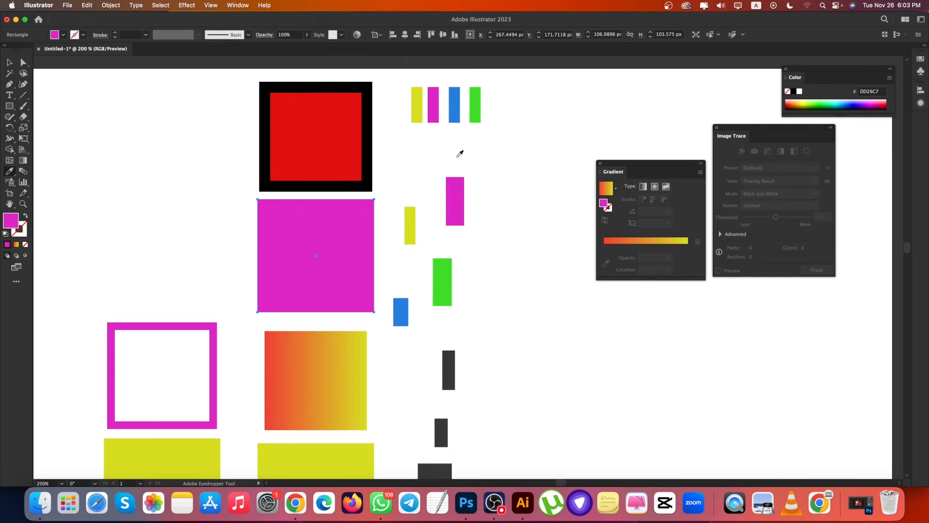
{"action": "left_click", "coordinate": [475, 97]}
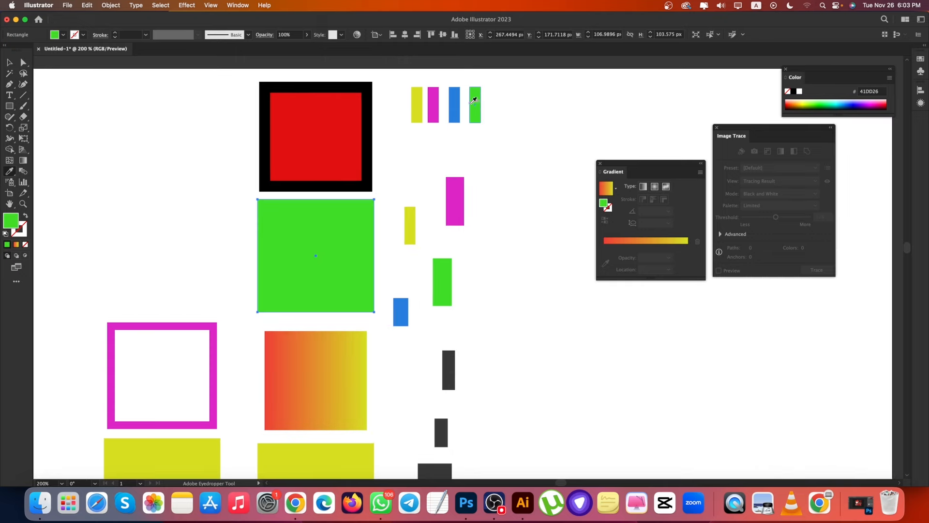
Step: Try sampling the magenta-outlined square onto the selected green square, and undo that change
{"action": "left_click", "coordinate": [216, 330]}
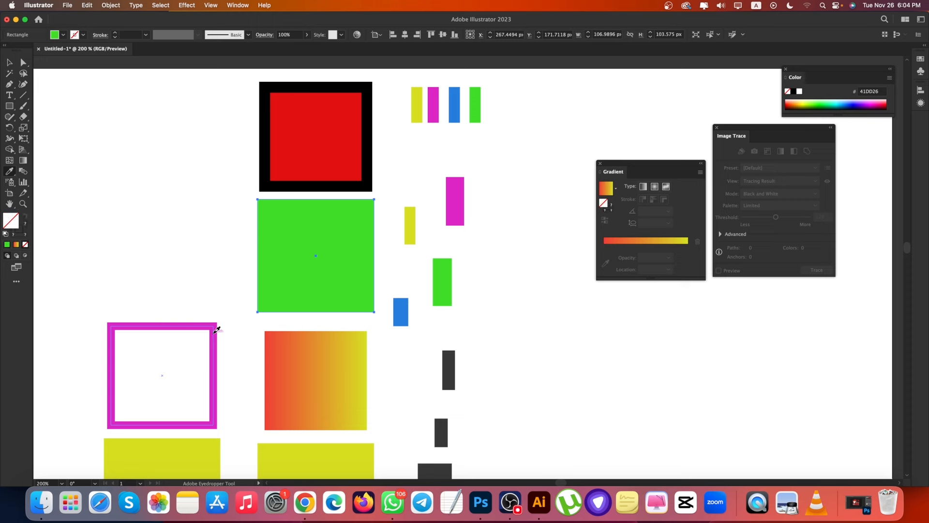
{"action": "left_click", "coordinate": [216, 329]}
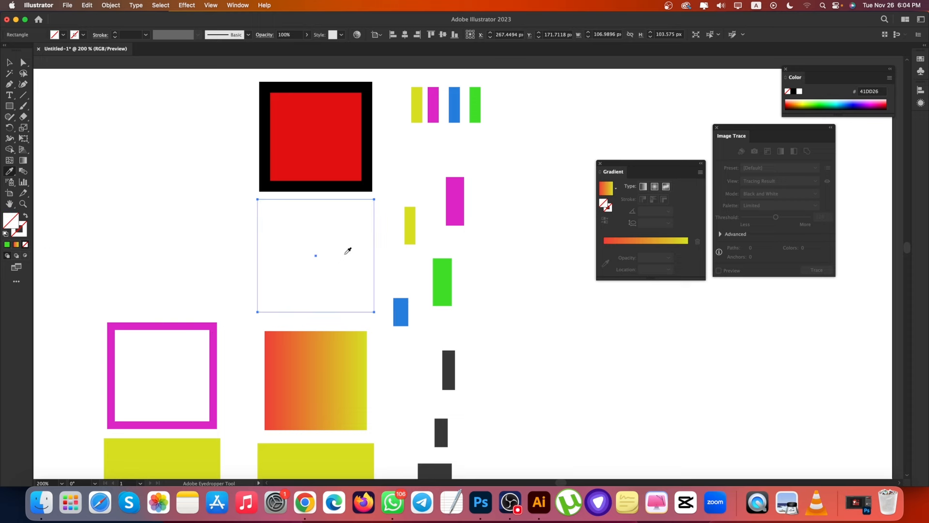
{"action": "key", "text": "super+z"}
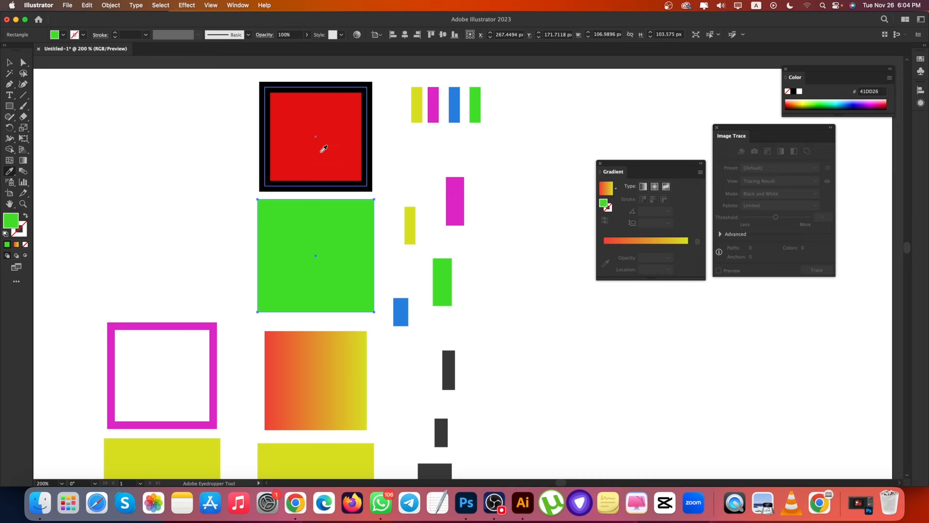
Step: Sample the black-bordered square's red for the selected square's fill and its black border colour for the stroke
{"action": "left_click", "coordinate": [323, 137]}
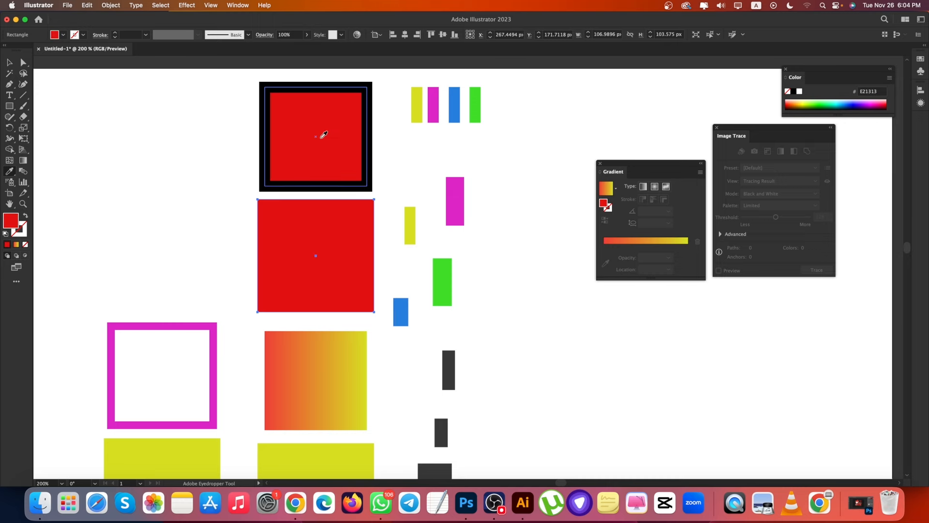
{"action": "left_click", "coordinate": [21, 232]}
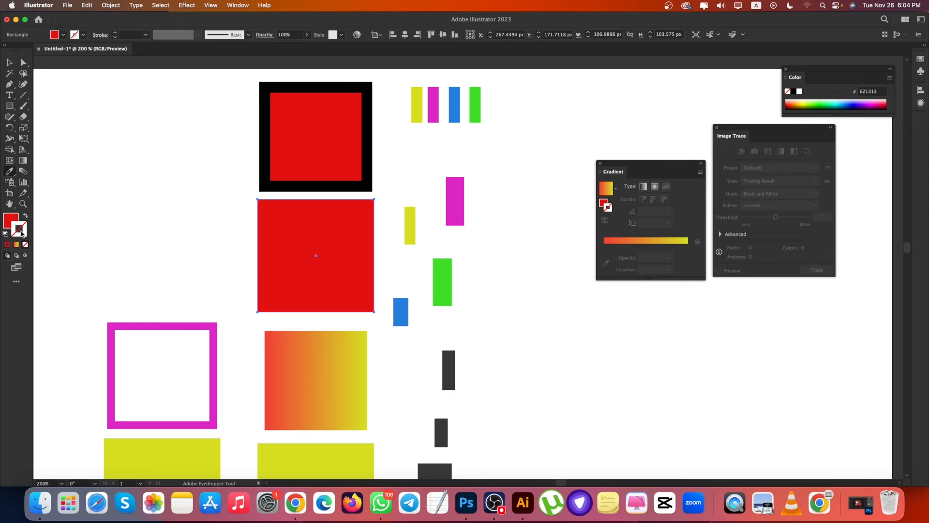
{"action": "left_click", "coordinate": [372, 120]}
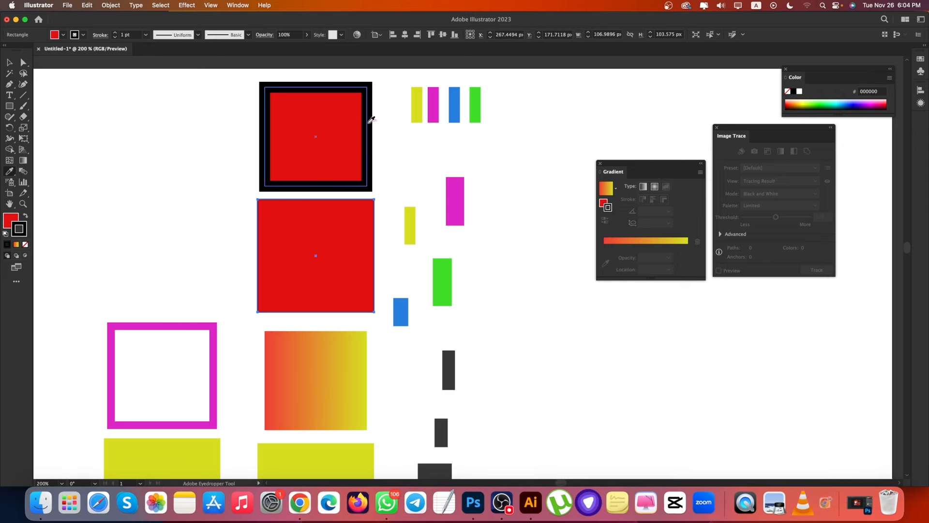
Step: Change the selected square's stroke colour to the magenta sampled from the outlined square's border
{"action": "scroll", "coordinate": [365, 220], "scroll_direction": "up", "scroll_amount": 3}
{"action": "scroll", "coordinate": [425, 227], "scroll_direction": "down", "scroll_amount": 3}
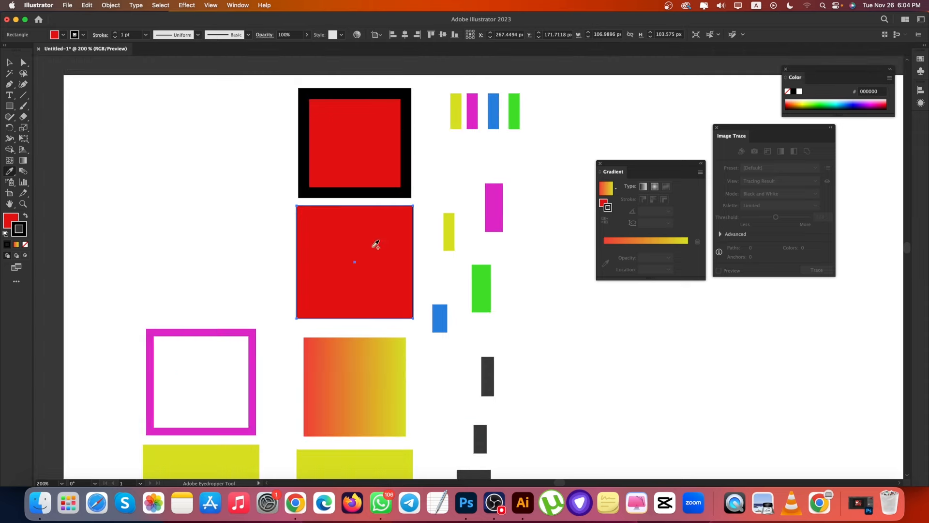
{"action": "left_click", "coordinate": [255, 329]}
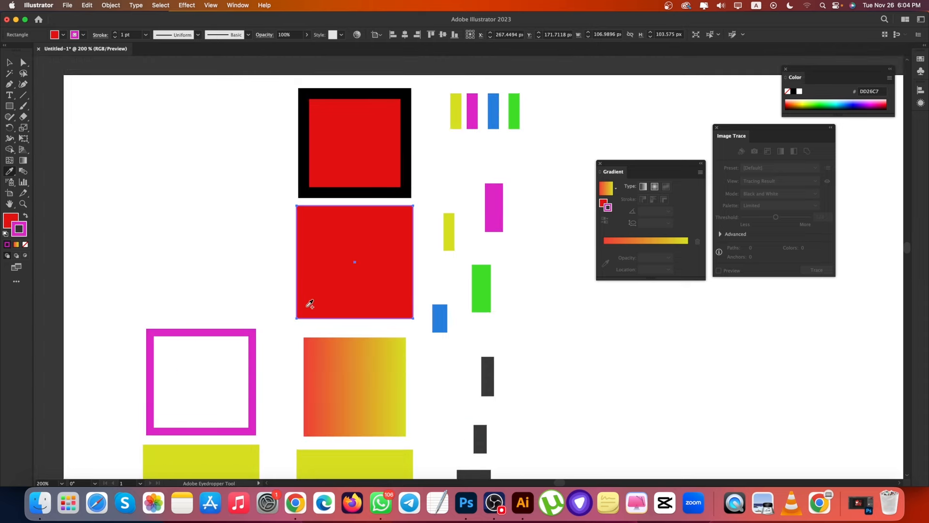
Step: Fill the selected square with the magenta of the small rectangle and remove its stroke
{"action": "scroll", "coordinate": [308, 311], "scroll_direction": "up", "scroll_amount": 3}
{"action": "scroll", "coordinate": [251, 342], "scroll_direction": "down", "scroll_amount": 3}
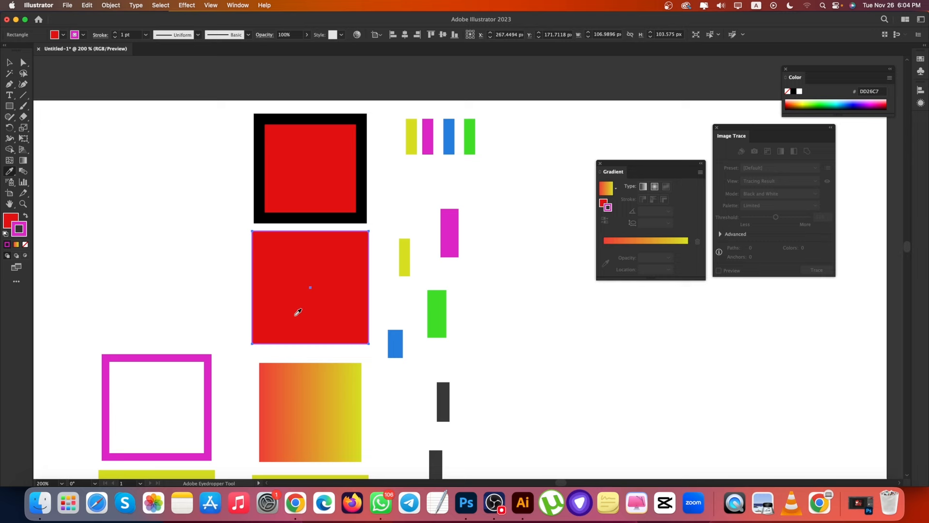
{"action": "left_click", "coordinate": [448, 225]}
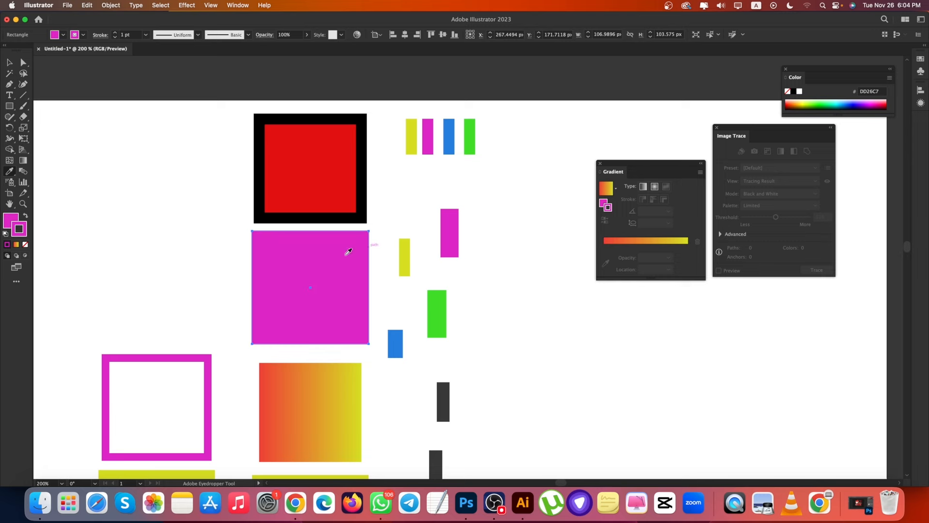
{"action": "left_click", "coordinate": [25, 245]}
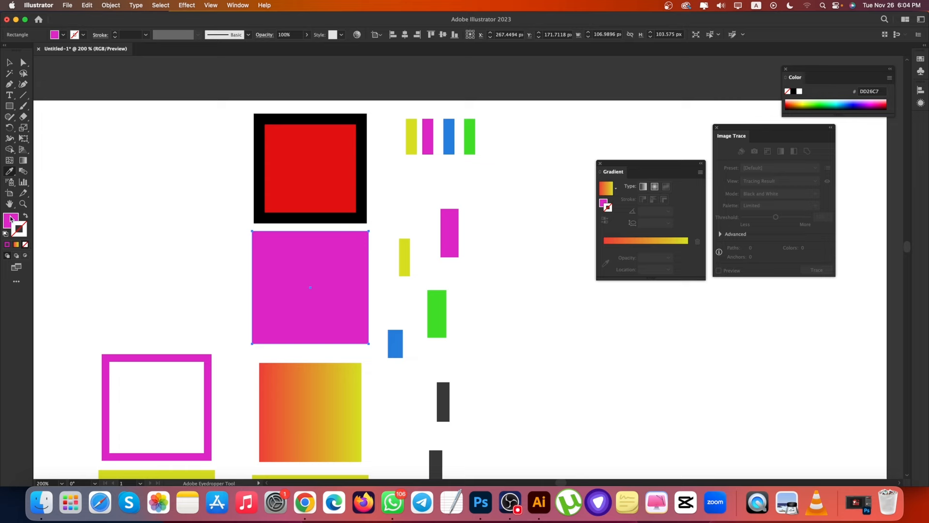
Step: Fill the selected square with the small rectangle's green, then copy the red-to-yellow gradient from the square below it
{"action": "left_click", "coordinate": [435, 306]}
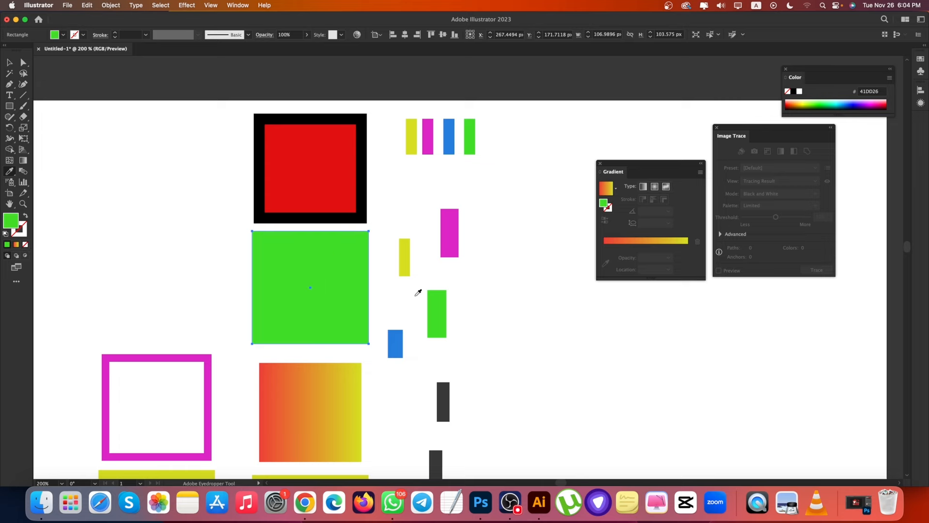
{"action": "scroll", "coordinate": [335, 402], "scroll_direction": "down", "scroll_amount": 1}
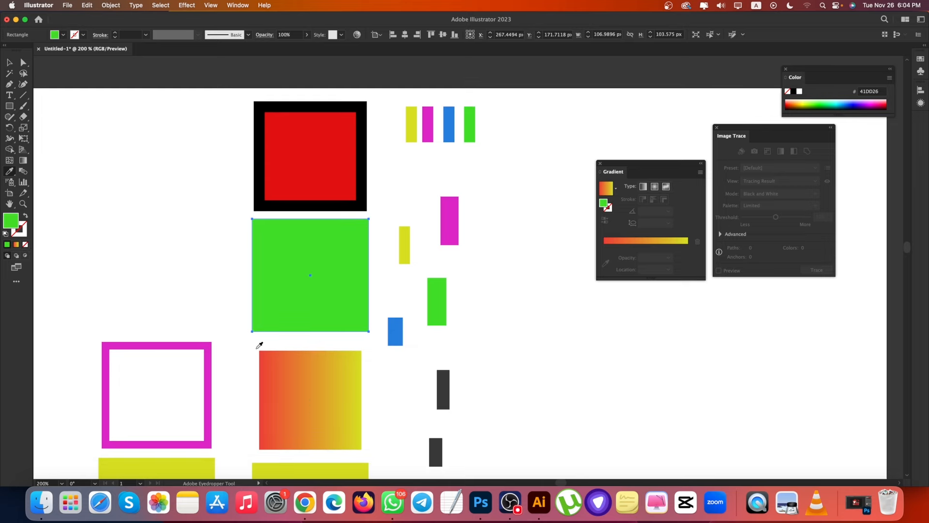
{"action": "left_click", "coordinate": [337, 376]}
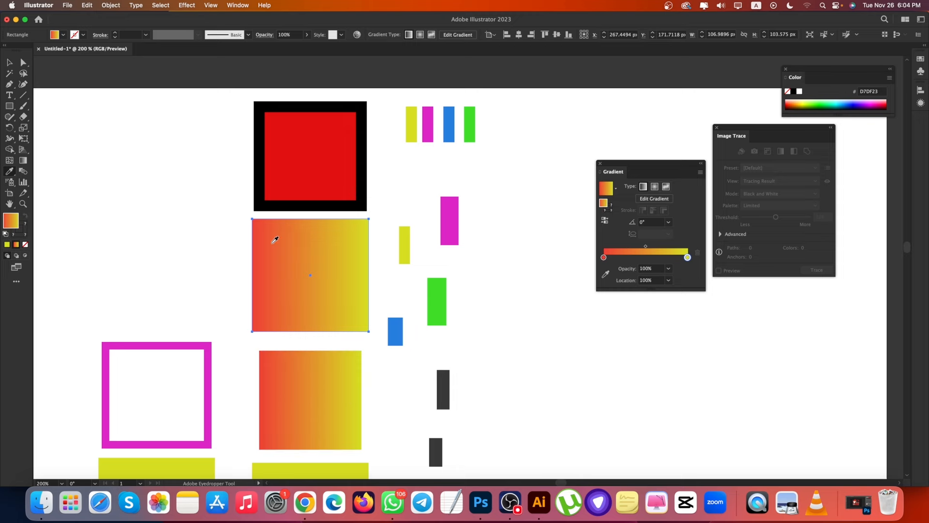
Step: Recolour the applied gradient's yellow end with a shade sampled near the upper yellow corner of the gradient square
{"action": "scroll", "coordinate": [254, 261], "scroll_direction": "up", "scroll_amount": 3}
{"action": "scroll", "coordinate": [255, 260], "scroll_direction": "down", "scroll_amount": 3}
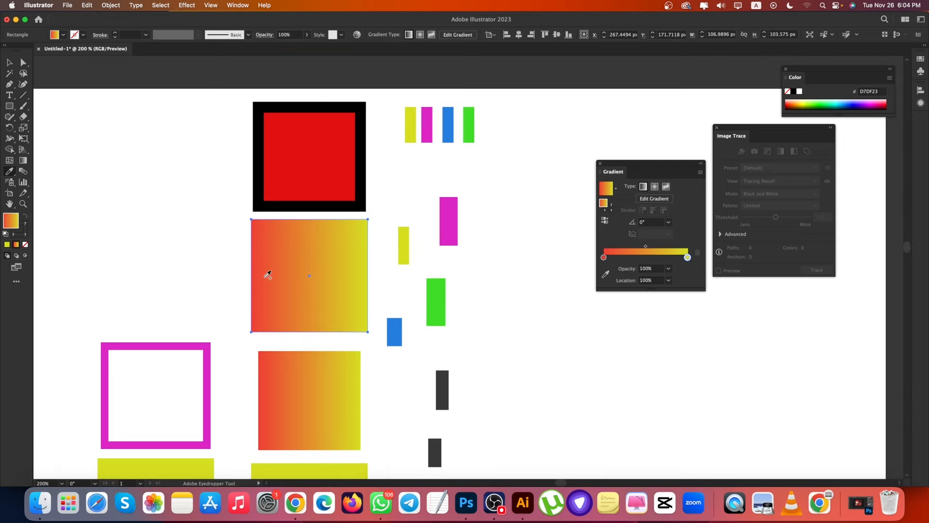
{"action": "left_click", "coordinate": [356, 356]}
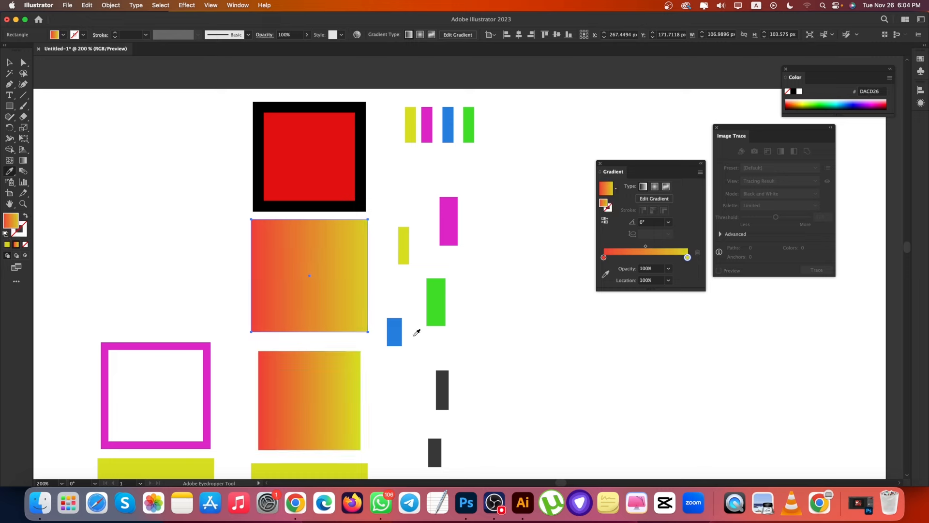
Step: Sample the small green rectangle, then fill the large square with solid colours picked from several points of the gradient square
{"action": "left_click", "coordinate": [435, 300]}
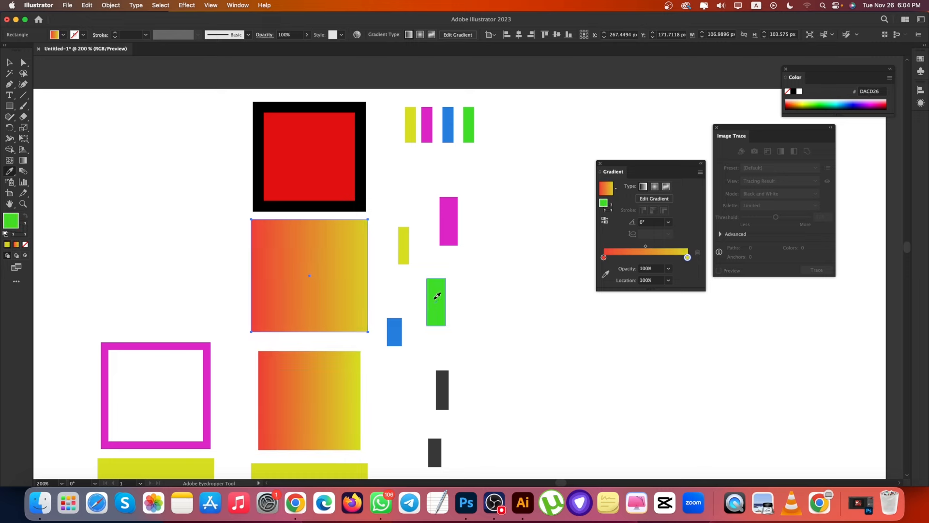
{"action": "left_click", "coordinate": [355, 356]}
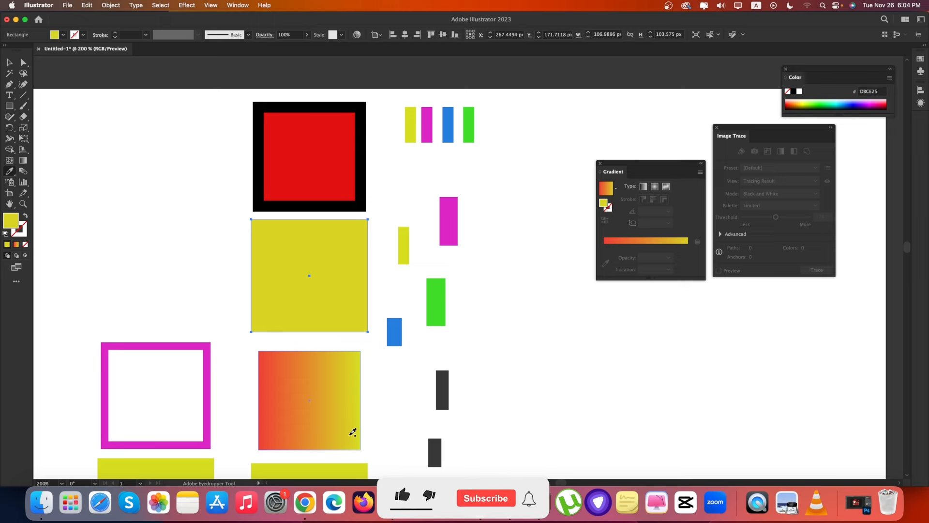
{"action": "left_click", "coordinate": [292, 442]}
{"action": "left_click", "coordinate": [270, 421]}
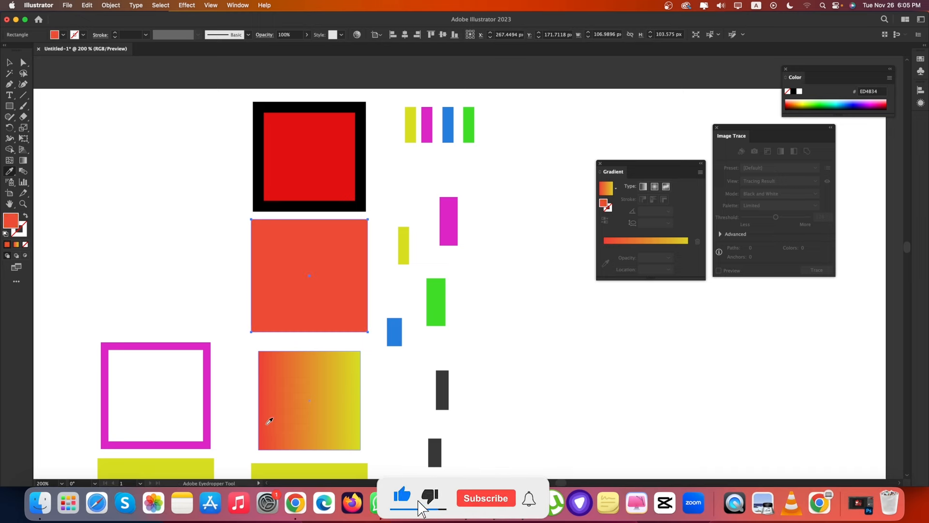
{"action": "left_click", "coordinate": [264, 355]}
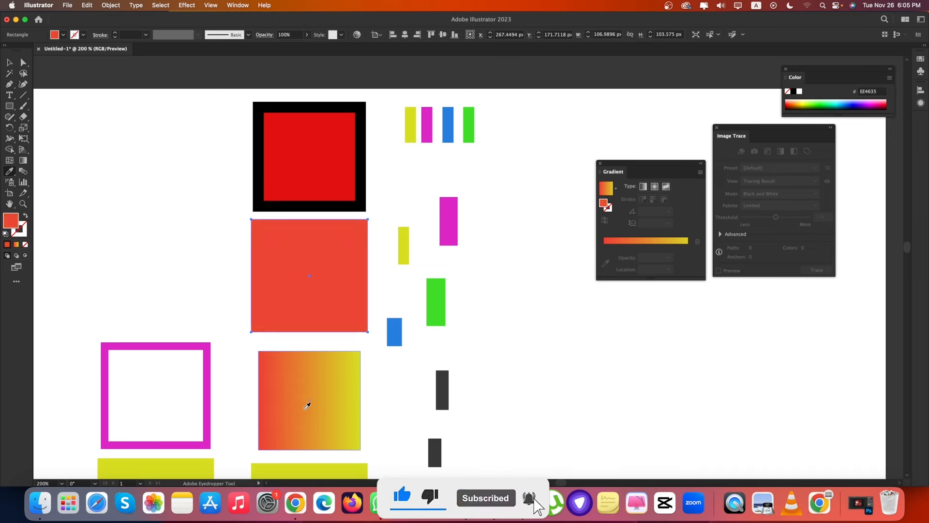
Step: Copy the red-to-yellow gradient onto the large square again and set its yellow stop to the small rectangle's green
{"action": "left_click", "coordinate": [305, 391]}
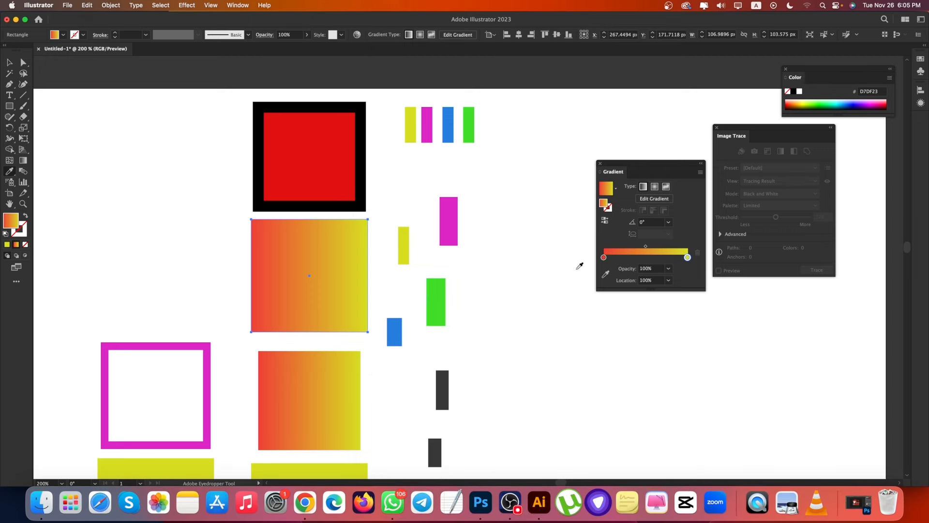
{"action": "left_click", "coordinate": [605, 274]}
{"action": "left_click", "coordinate": [440, 293]}
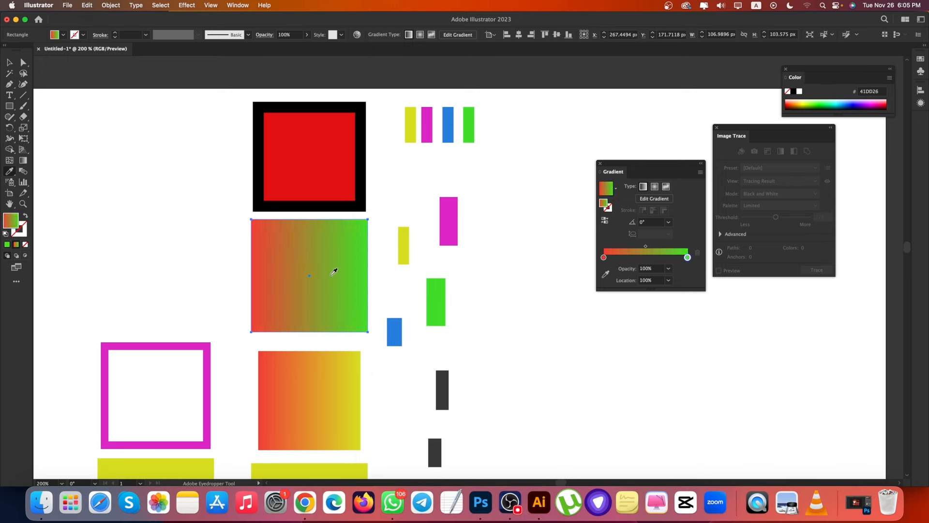
Step: Recolour the gradient's red stop by sampling the dark grey and yellow rectangles, ending with an orange from the gradient square
{"action": "left_click", "coordinate": [604, 257]}
{"action": "left_click", "coordinate": [446, 390]}
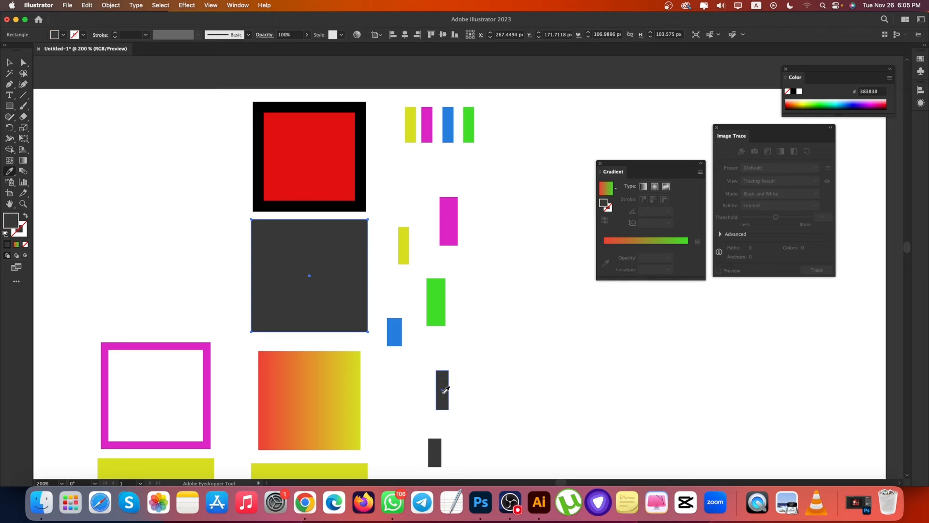
{"action": "key", "text": "super+z"}
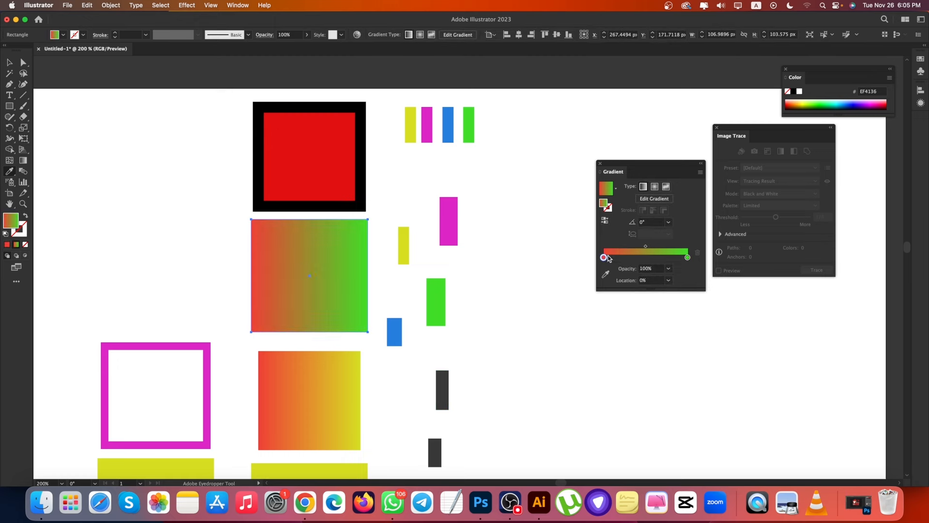
{"action": "left_click", "coordinate": [443, 378]}
{"action": "left_click", "coordinate": [405, 250]}
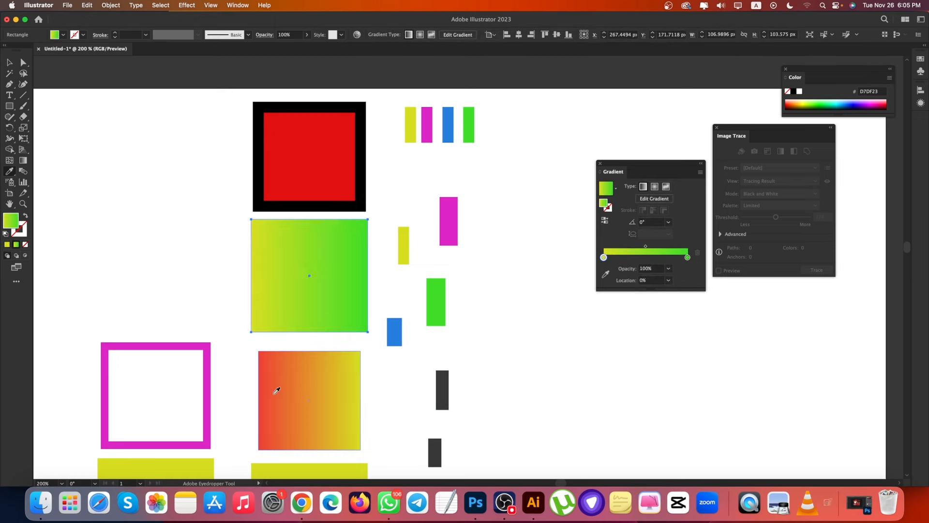
{"action": "left_click", "coordinate": [284, 379]}
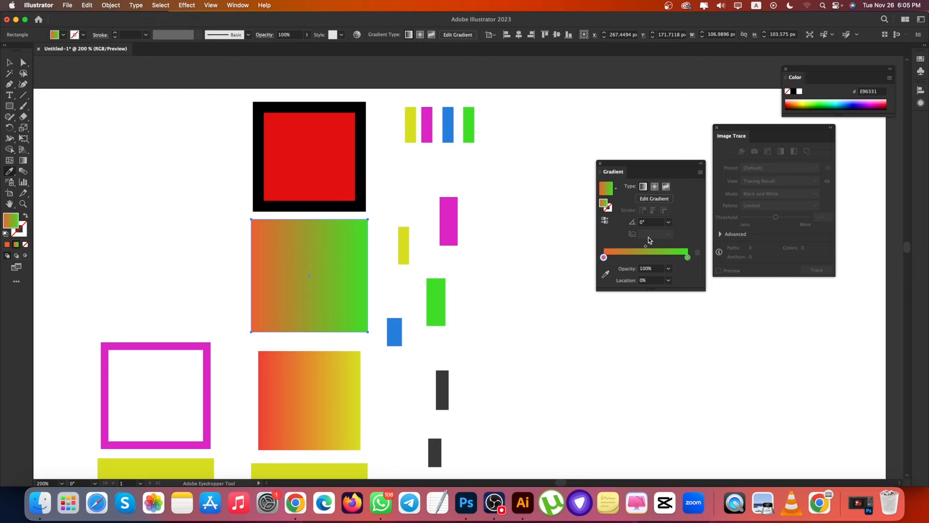
Step: Fill the large square with solid orange, then with the blue of the small rectangle beside it
{"action": "left_click", "coordinate": [400, 325]}
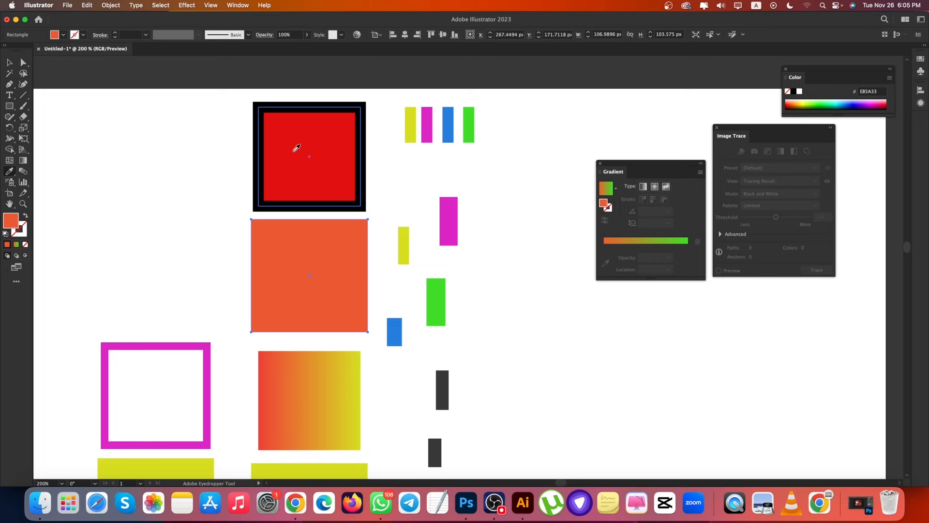
{"action": "left_click", "coordinate": [394, 333]}
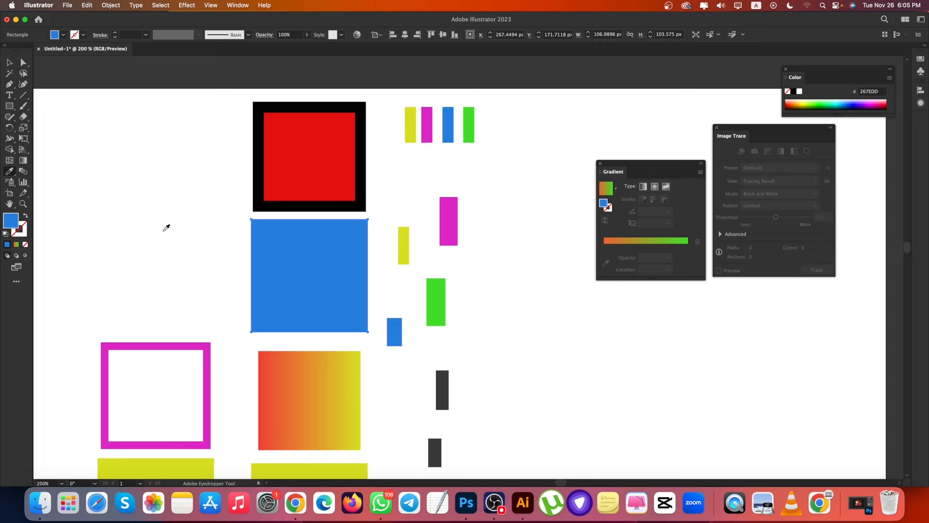
Step: Sample the blank artboard, then drag the sampling out to the interface to fill the large square with dark grey 323232
{"action": "left_click", "coordinate": [170, 271]}
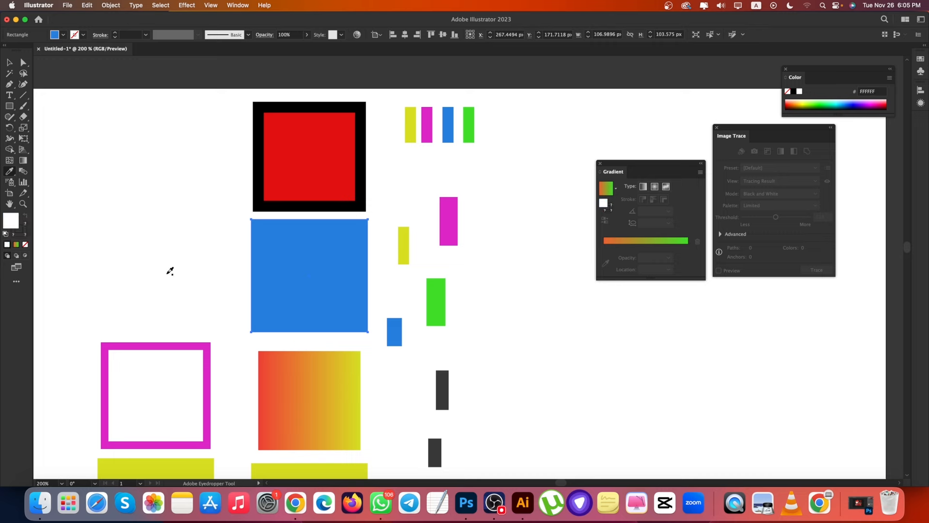
{"action": "left_click_drag", "start_coordinate": [170, 271], "coordinate": [286, 208]}
{"action": "left_click_drag", "start_coordinate": [562, 101], "coordinate": [672, 66]}
{"action": "left_click_drag", "start_coordinate": [581, 65], "coordinate": [839, 22]}
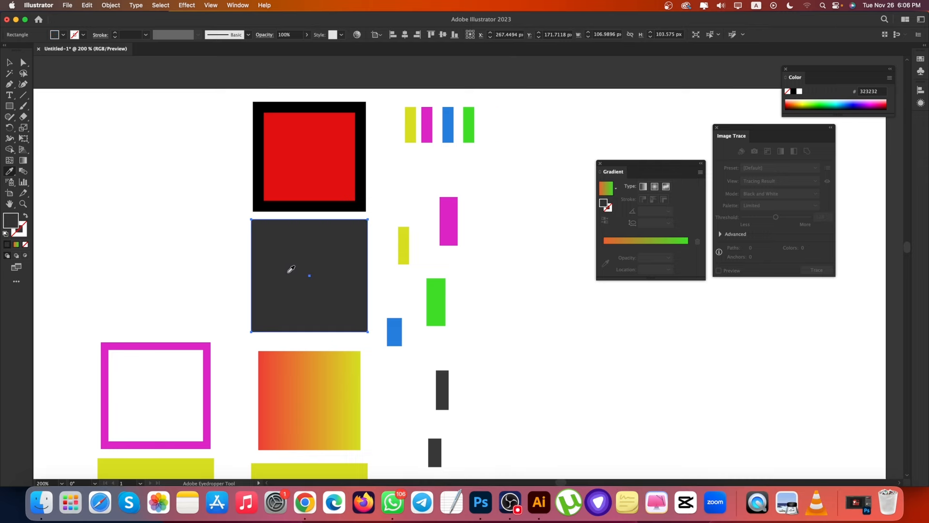
Step: Sample more interface colours onto the large square, finishing with dark grey 383838, and deselect it
{"action": "mouse_move", "coordinate": [392, 310]}
{"action": "left_mouse_down"}
{"action": "mouse_move", "coordinate": [542, 300]}
{"action": "mouse_move", "coordinate": [720, 234]}
{"action": "left_mouse_up"}
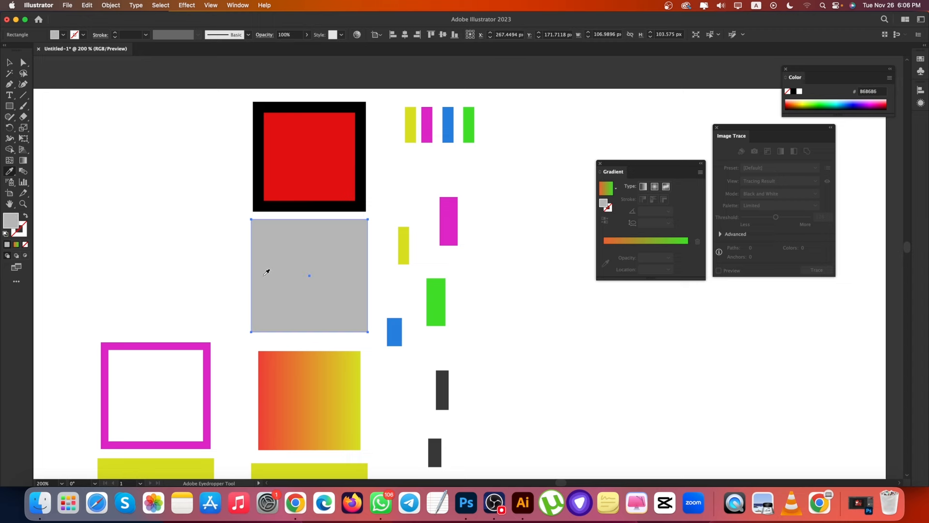
{"action": "left_click_drag", "start_coordinate": [163, 221], "coordinate": [163, 221]}
{"action": "mouse_move", "coordinate": [551, 150]}
{"action": "left_mouse_down"}
{"action": "mouse_move", "coordinate": [617, 98]}
{"action": "mouse_move", "coordinate": [484, 67]}
{"action": "mouse_move", "coordinate": [199, 56]}
{"action": "mouse_move", "coordinate": [180, 72]}
{"action": "left_mouse_up"}
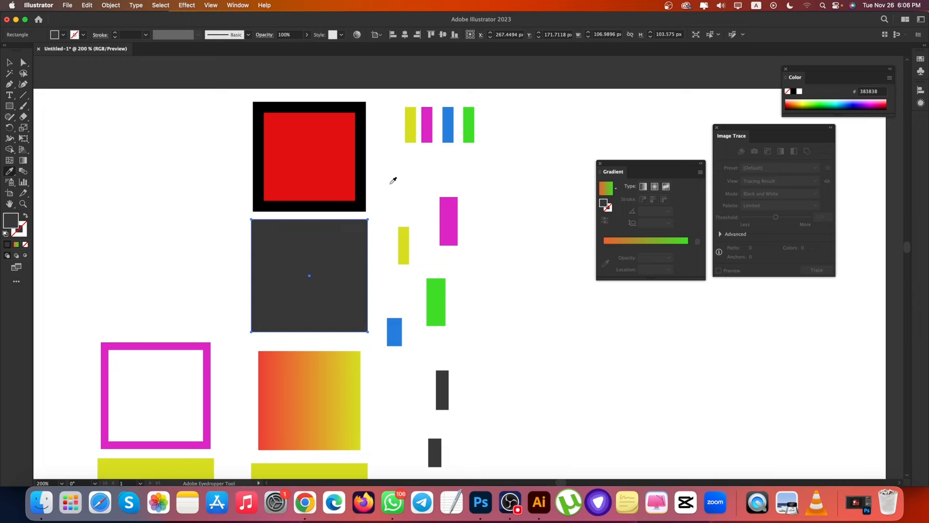
{"action": "key", "text": "v"}
{"action": "left_click", "coordinate": [418, 187]}
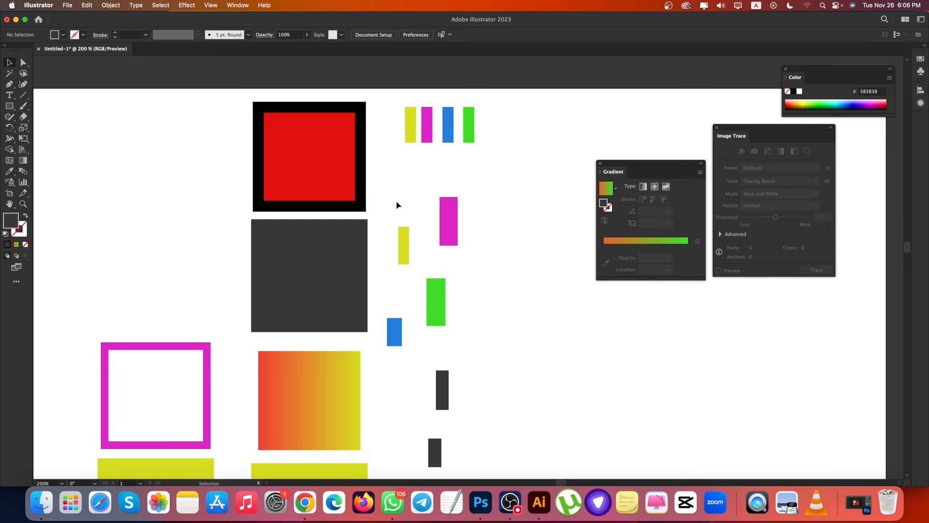
Step: Select the six scattered small rectangles and fill them all with dark blue 0B41A0
{"action": "left_click_drag", "start_coordinate": [394, 198], "coordinate": [463, 467]}
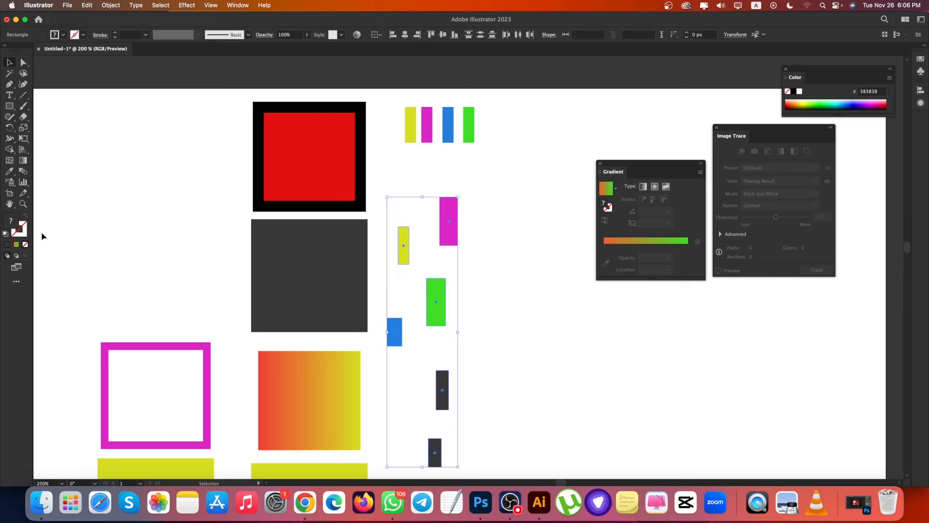
{"action": "double_click", "coordinate": [11, 221]}
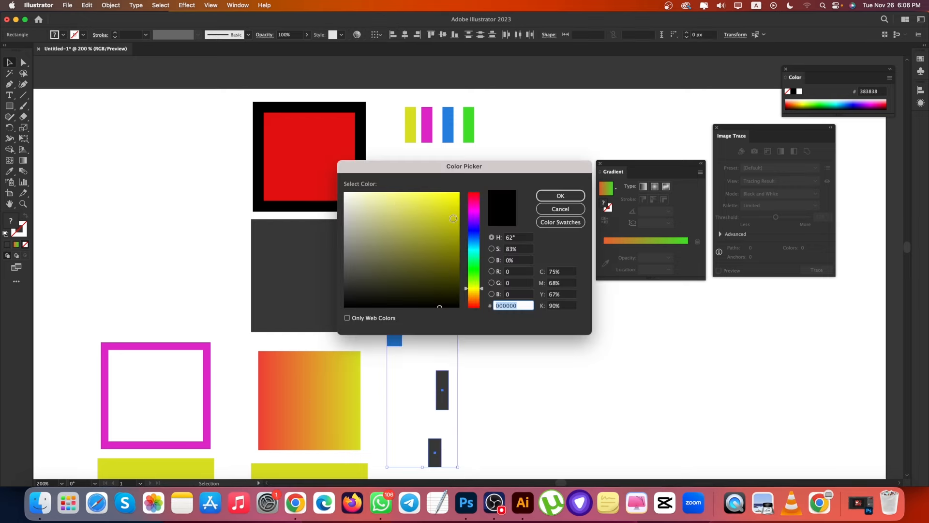
{"action": "left_click", "coordinate": [471, 236]}
{"action": "left_click", "coordinate": [453, 234]}
{"action": "left_click", "coordinate": [561, 196]}
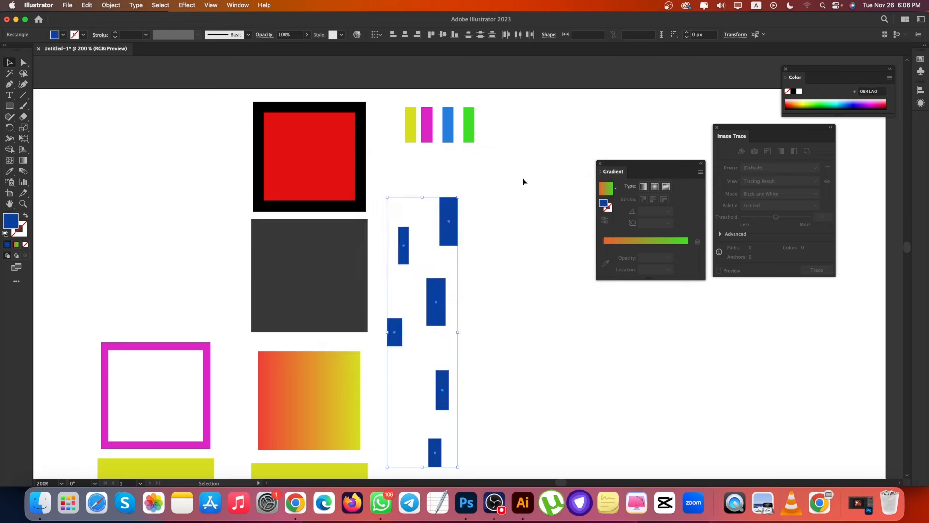
{"action": "left_click", "coordinate": [395, 106]}
{"action": "left_click_drag", "start_coordinate": [489, 152], "coordinate": [488, 152]}
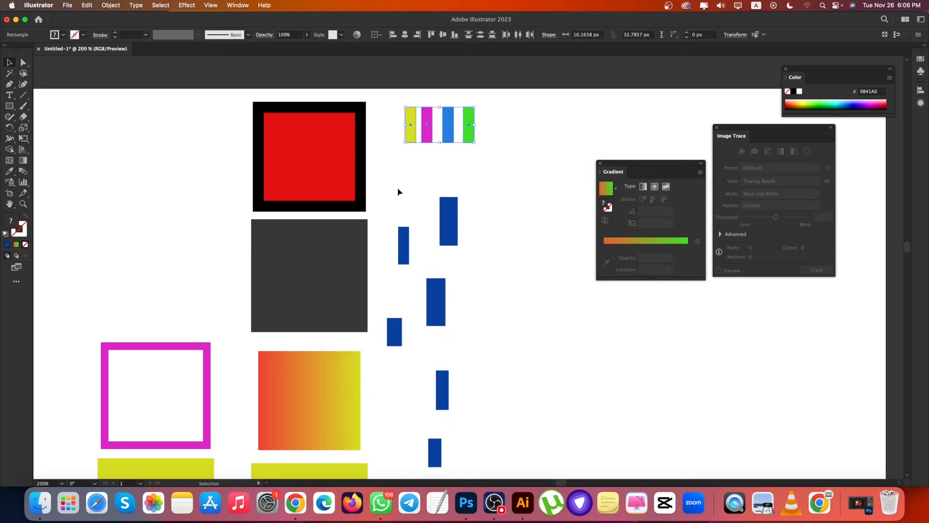
{"action": "left_click", "coordinate": [479, 225]}
{"action": "left_click", "coordinate": [411, 138]}
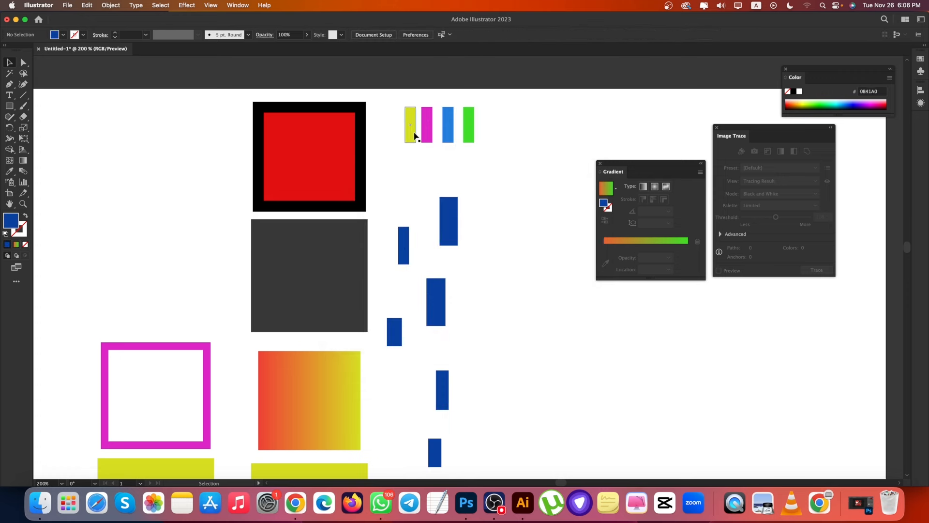
{"action": "left_click", "coordinate": [447, 222]}
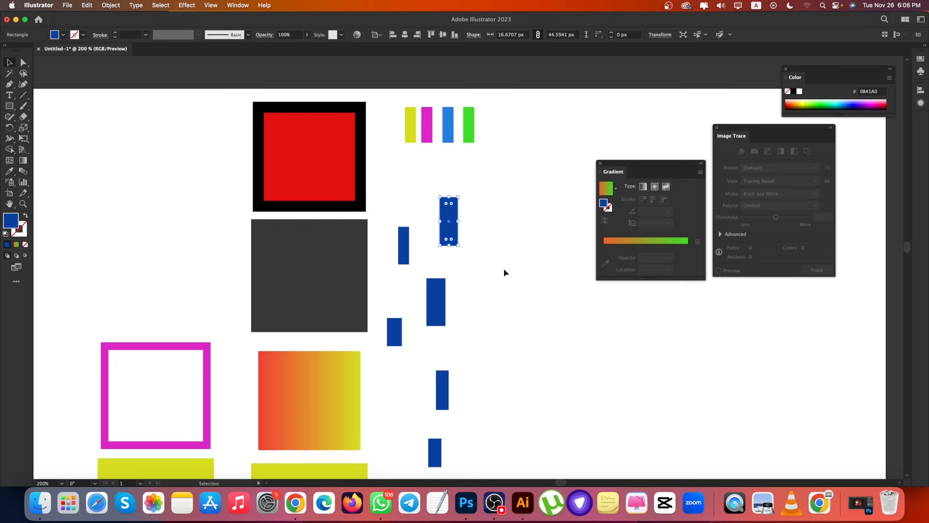
{"action": "left_click", "coordinate": [504, 272]}
Step: With nothing selected, sample yellow D7DF23 from the swatch row and apply it to three of the dark blue rectangles using the Eyedropper
{"action": "key", "text": "i"}
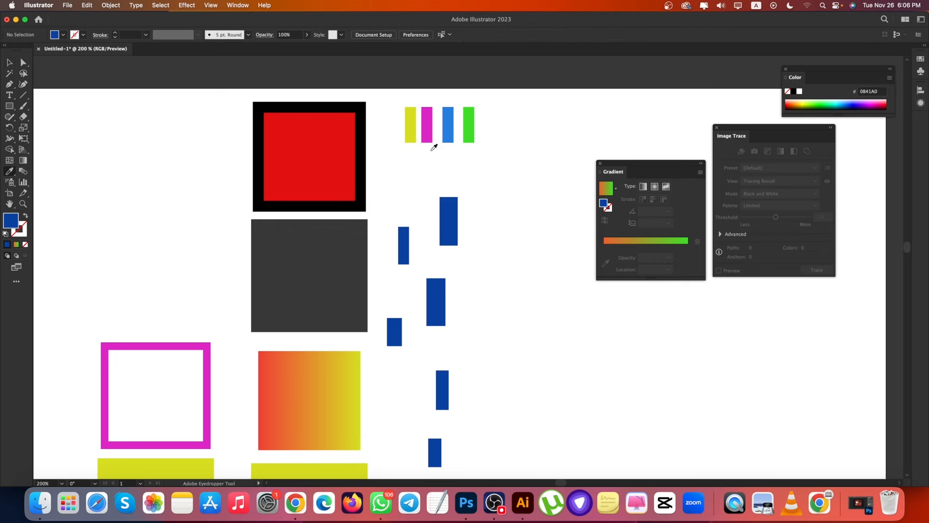
{"action": "left_click", "coordinate": [410, 116]}
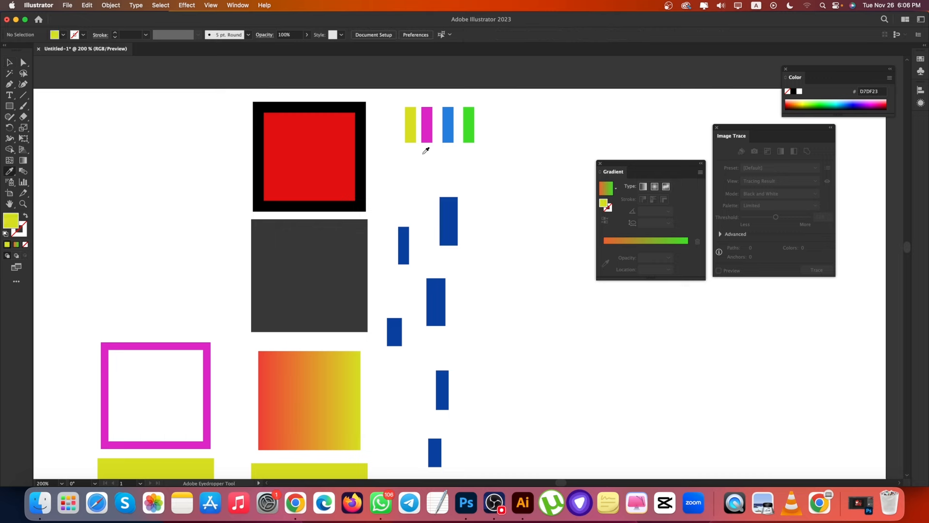
{"action": "left_click", "coordinate": [449, 208], "text": "alt"}
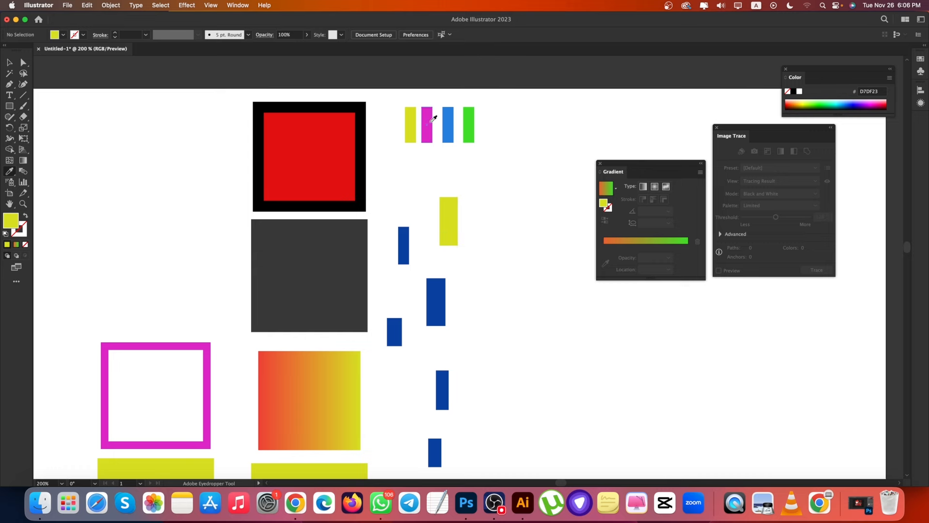
{"action": "left_click", "coordinate": [434, 310], "text": "alt"}
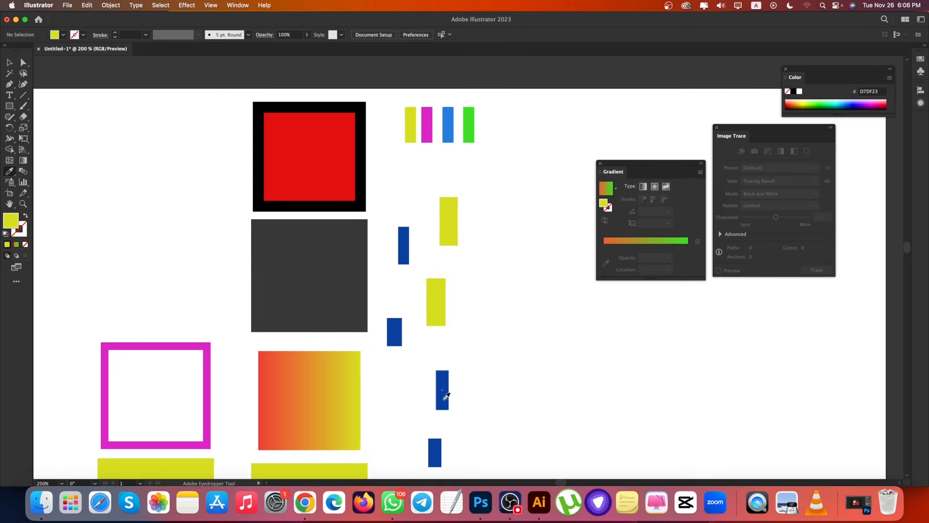
{"action": "left_click", "coordinate": [443, 396]}
{"action": "left_click", "coordinate": [430, 441], "text": "alt"}
Step: Apply the row's magenta to the leftmost dark blue rectangle, its blue to the lowest yellow one and its green to the upper dark blue one
{"action": "left_click", "coordinate": [426, 116]}
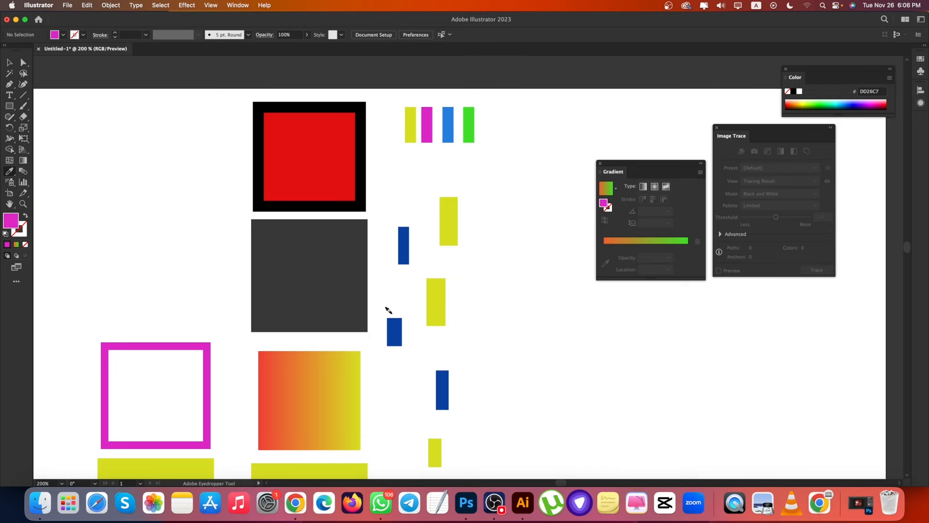
{"action": "left_click", "coordinate": [393, 327], "text": "alt"}
{"action": "left_click", "coordinate": [448, 125]}
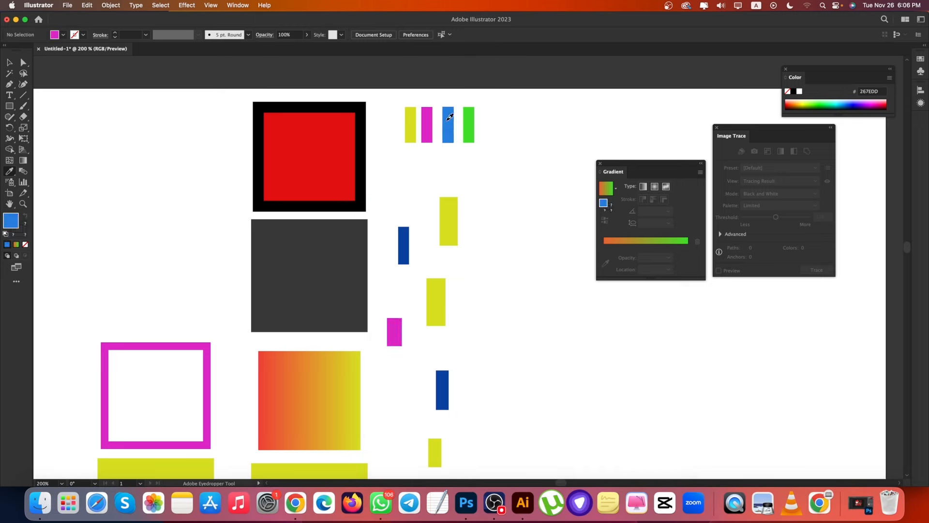
{"action": "left_click", "coordinate": [429, 449], "text": "alt"}
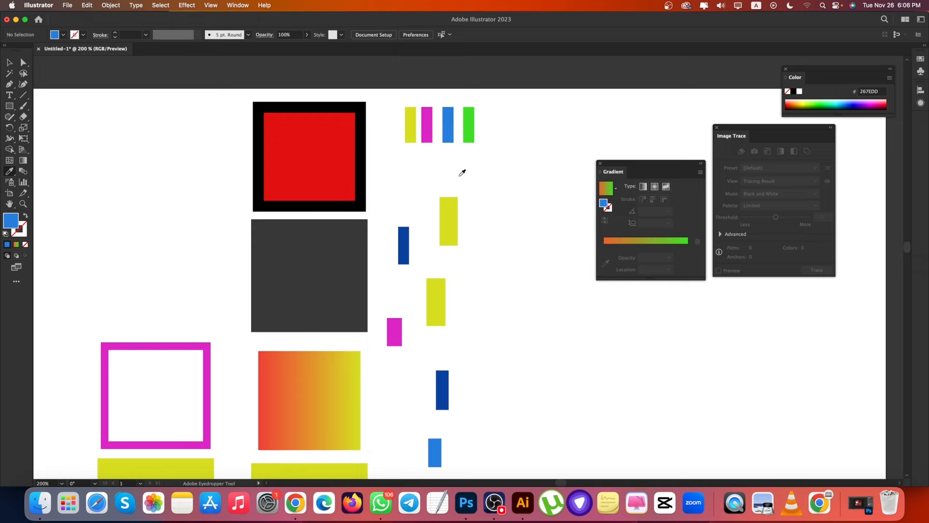
{"action": "left_click", "coordinate": [468, 122]}
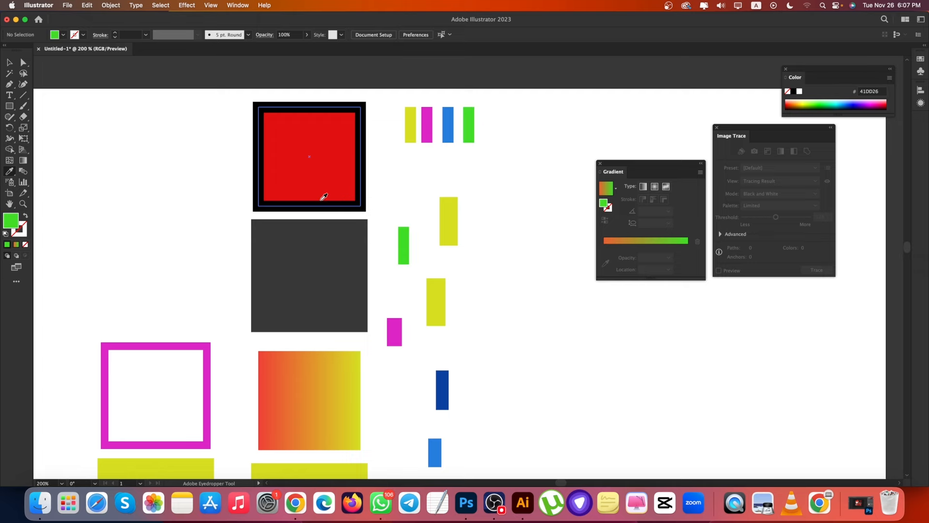
Step: Try sampling only the outlined square's magenta onto the stroke of the yellow square below the gradient, and undo it
{"action": "scroll", "coordinate": [339, 213], "scroll_direction": "down", "scroll_amount": 2}
{"action": "scroll", "coordinate": [277, 337], "scroll_direction": "up", "scroll_amount": 4}
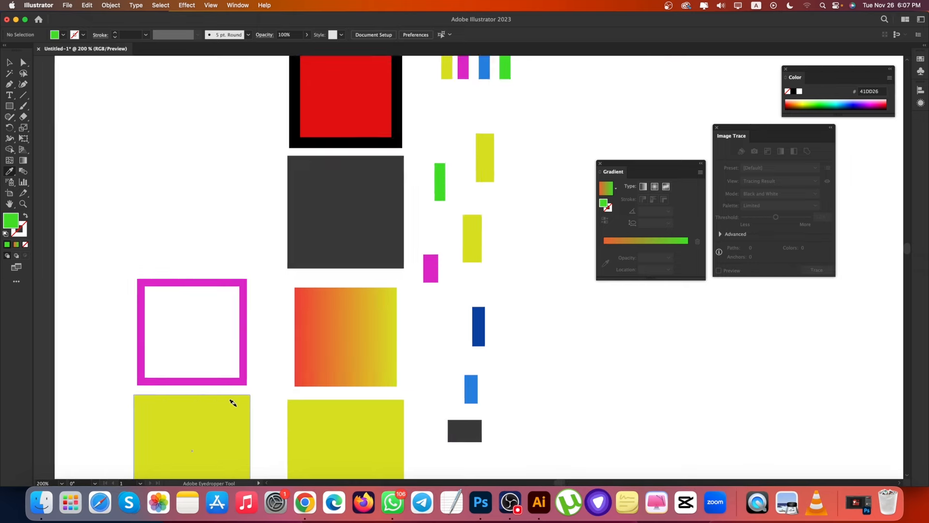
{"action": "left_click", "coordinate": [9, 63]}
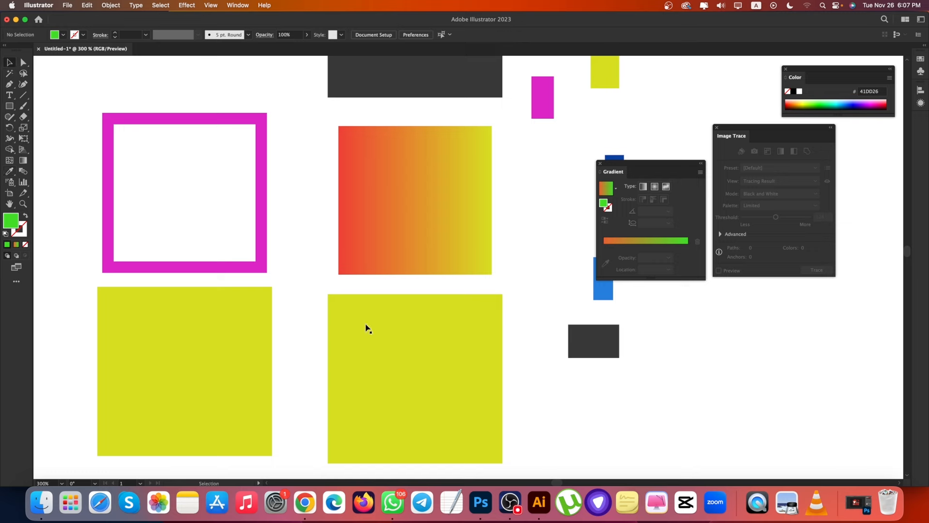
{"action": "left_click", "coordinate": [365, 325]}
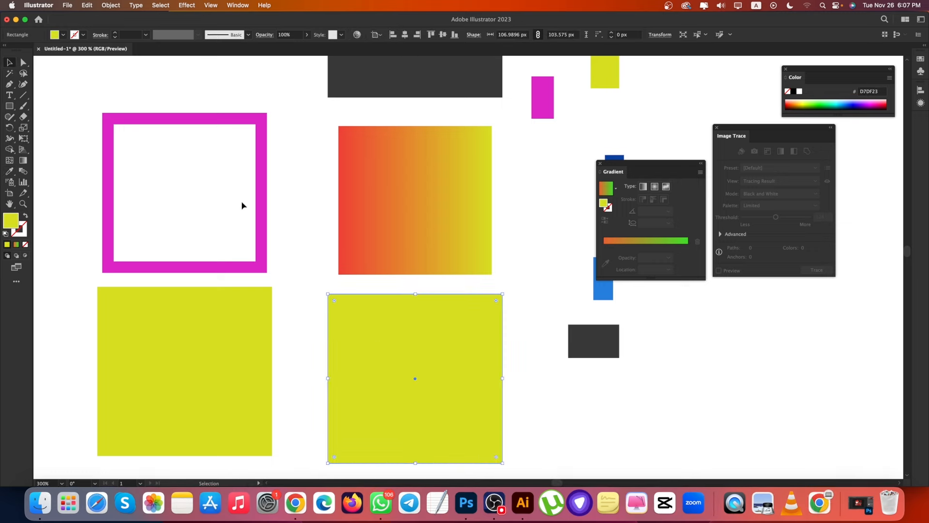
{"action": "key", "text": "i"}
{"action": "left_click", "coordinate": [22, 234]}
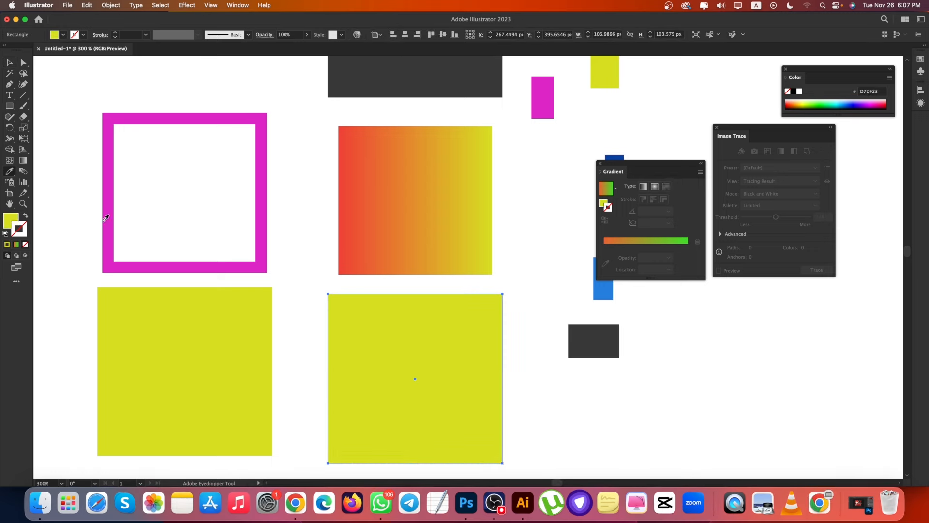
{"action": "left_click", "coordinate": [265, 168]}
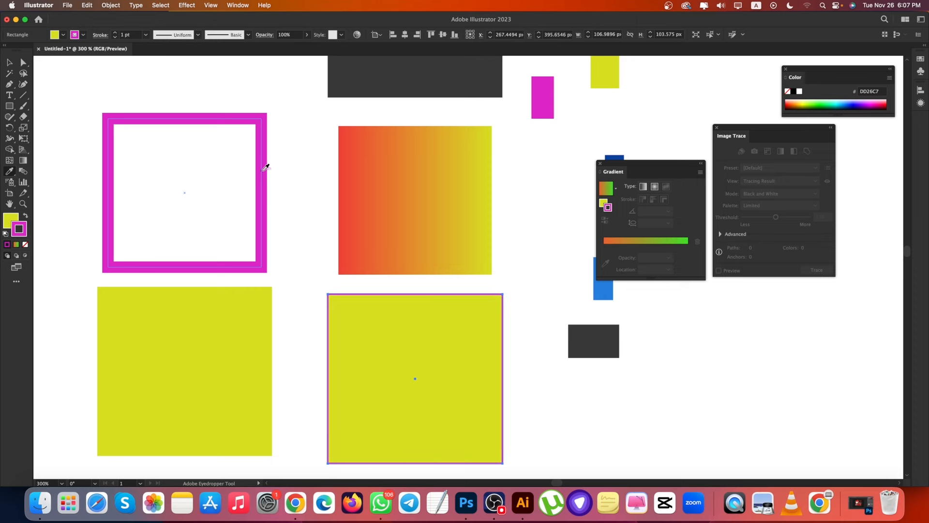
{"action": "key", "text": "v"}
{"action": "key", "text": "ctrl+z"}
Step: Try sampling the magenta-outlined square's attributes onto the selected yellow square, and undo the change
{"action": "key", "text": "i"}
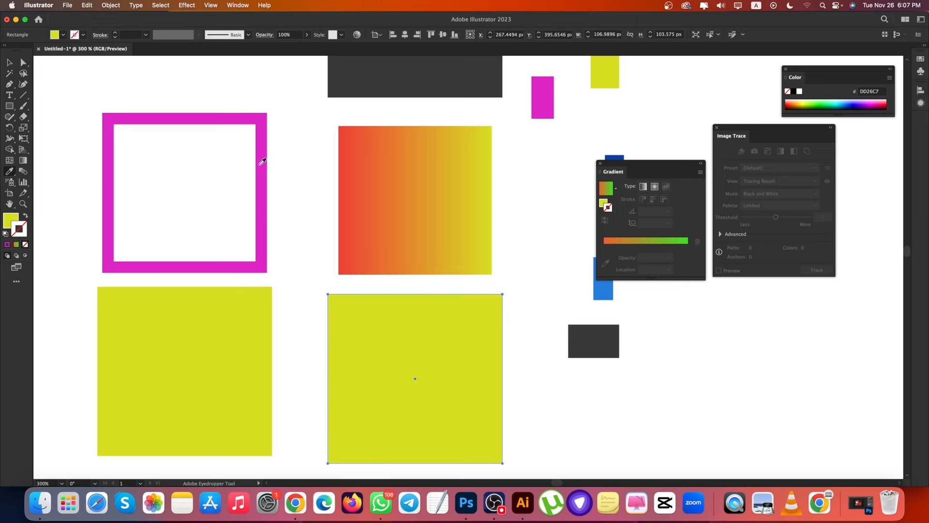
{"action": "left_click", "coordinate": [261, 165]}
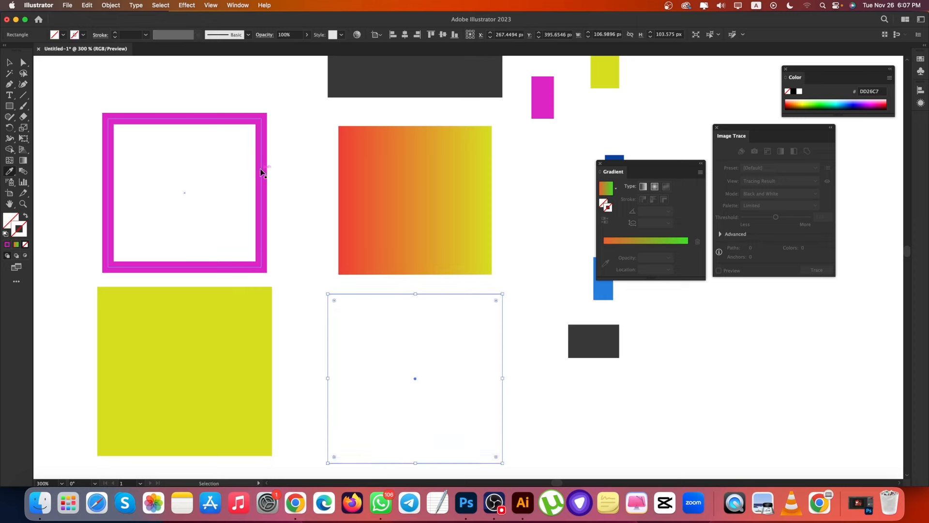
{"action": "key", "text": "ctrl+z"}
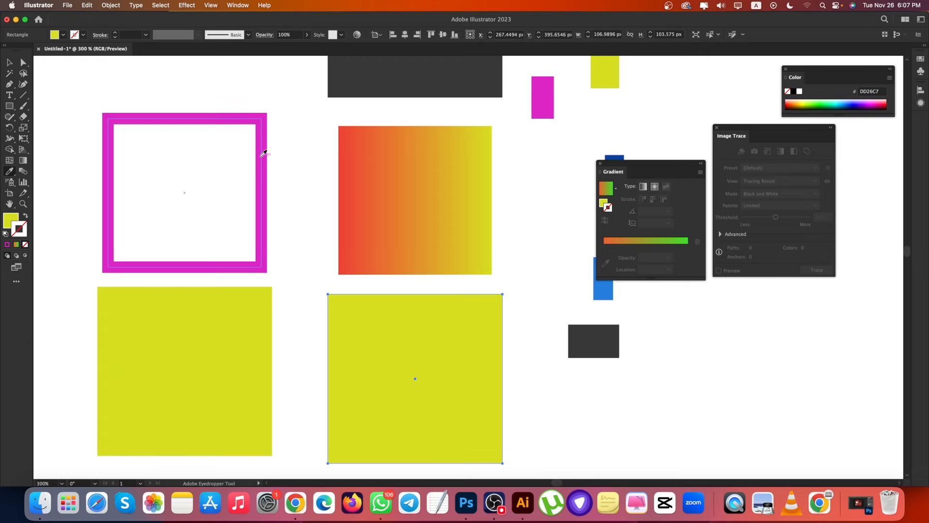
Step: Set the Eyedropper options to pick up and apply Focal Stroke with all its attributes
{"action": "scroll", "coordinate": [203, 273], "scroll_direction": "down", "scroll_amount": 2, "text": "alt"}
{"action": "scroll", "coordinate": [203, 271], "scroll_direction": "up", "scroll_amount": 1, "text": "alt"}
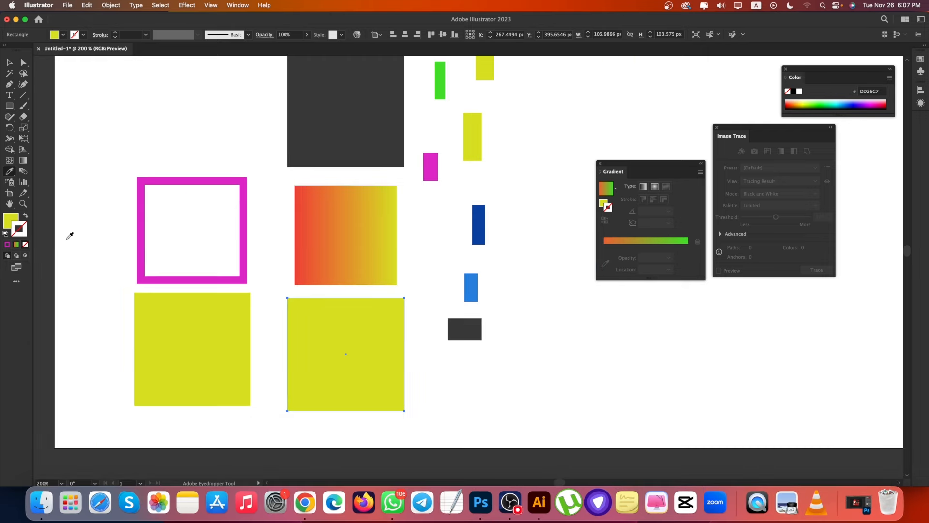
{"action": "double_click", "coordinate": [10, 172]}
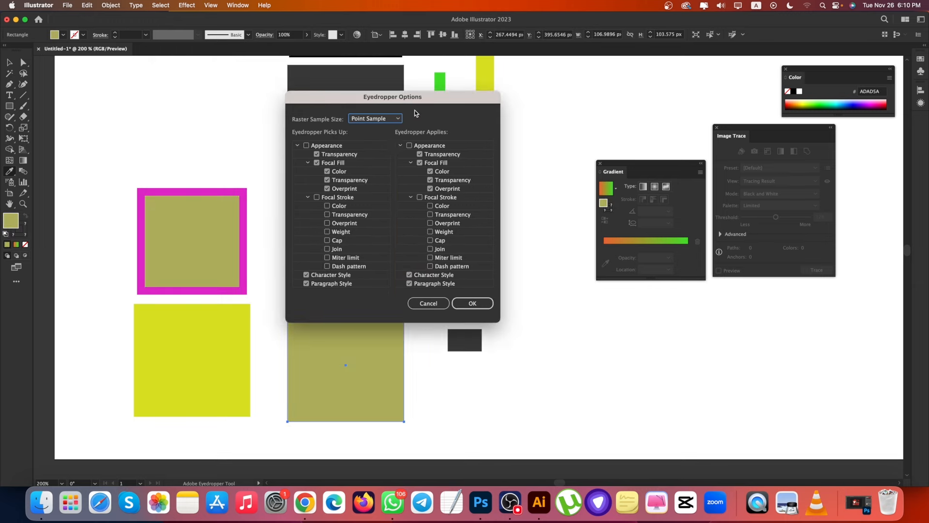
{"action": "left_click", "coordinate": [329, 200]}
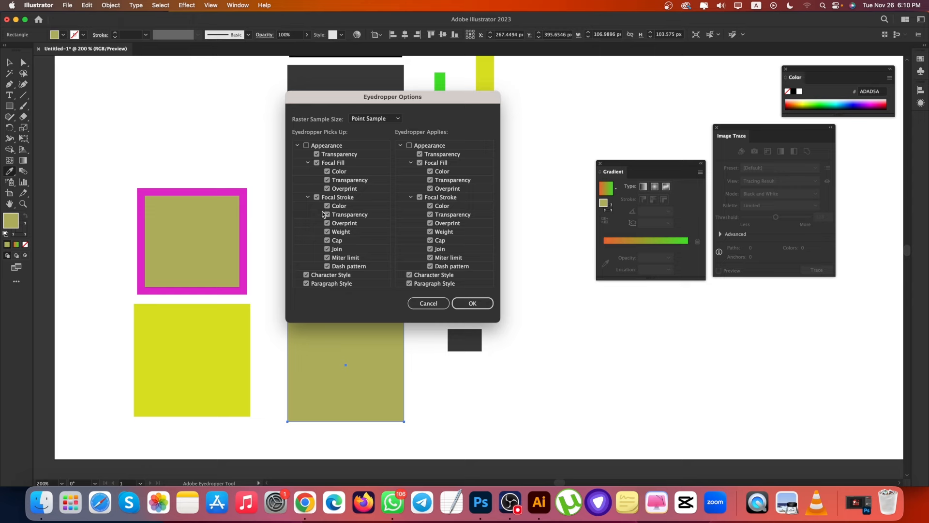
{"action": "left_click", "coordinate": [477, 307]}
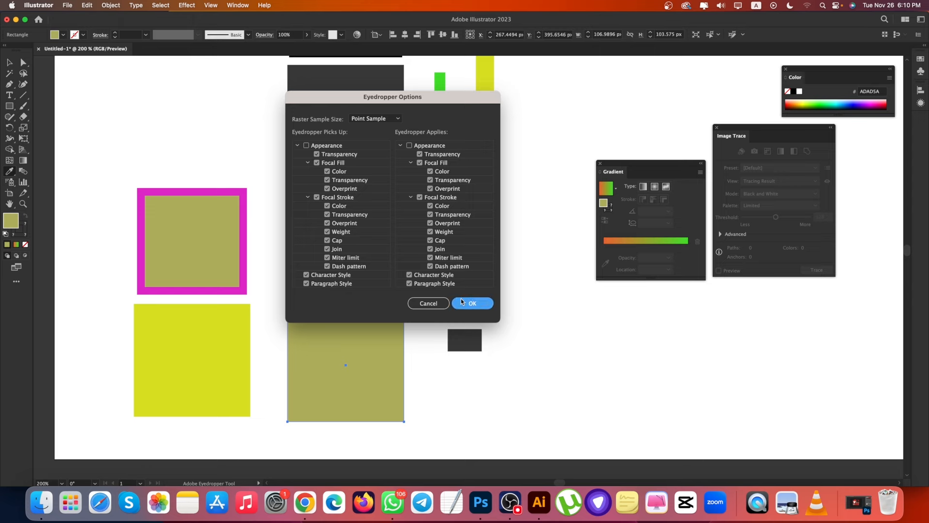